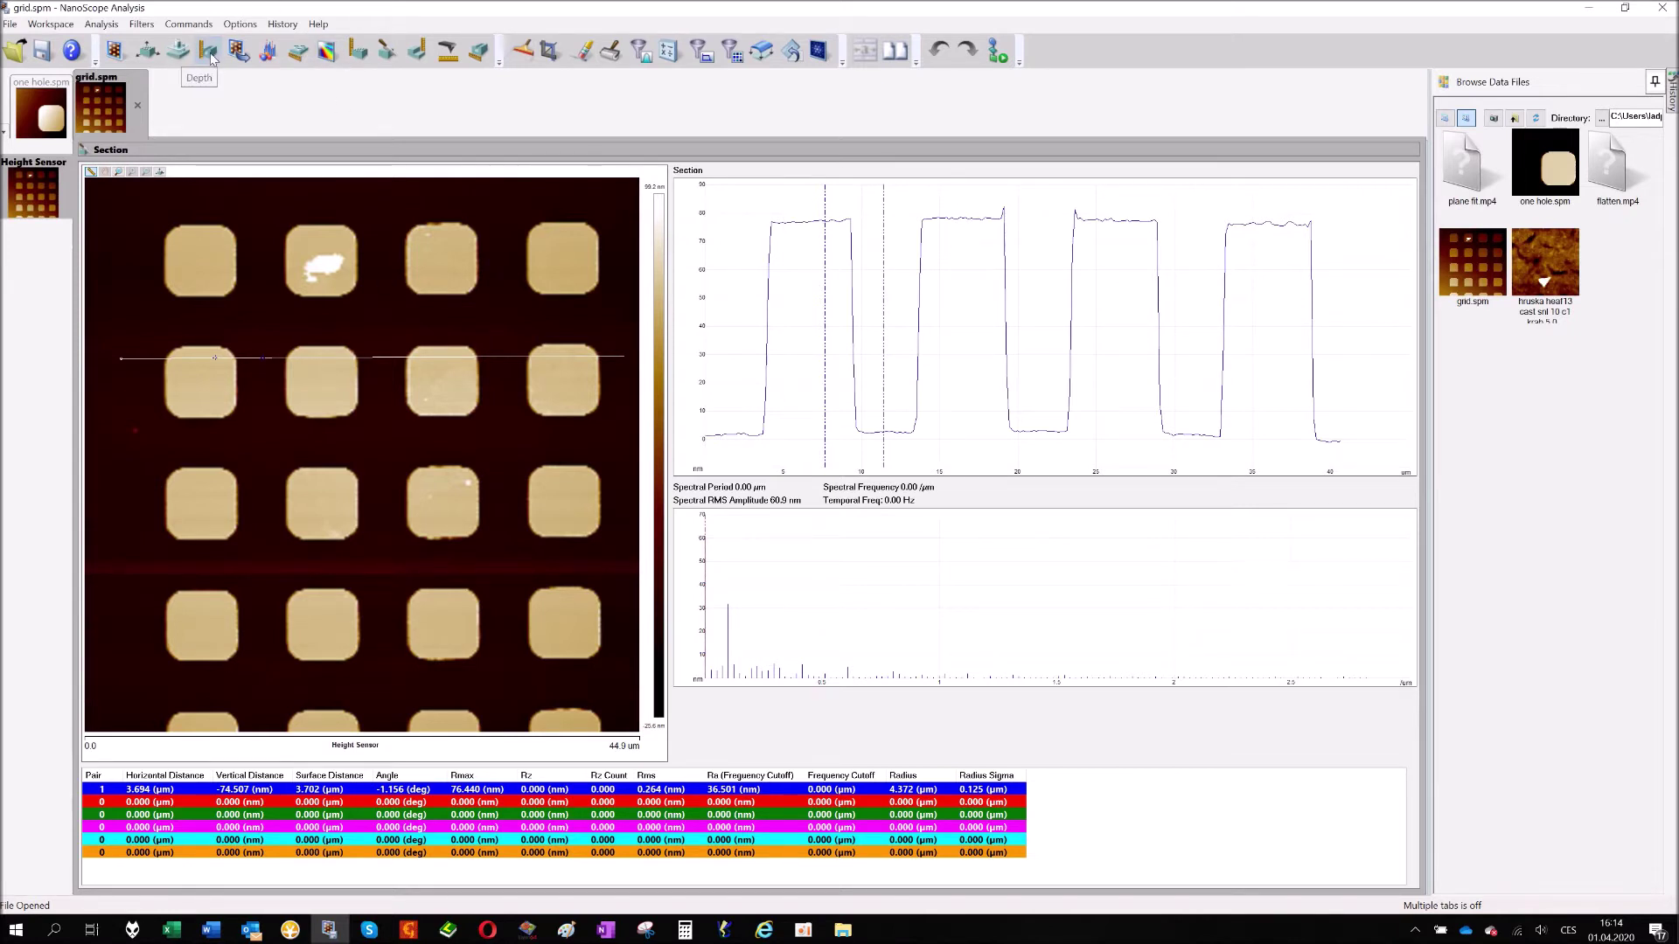
left_click(208, 52)
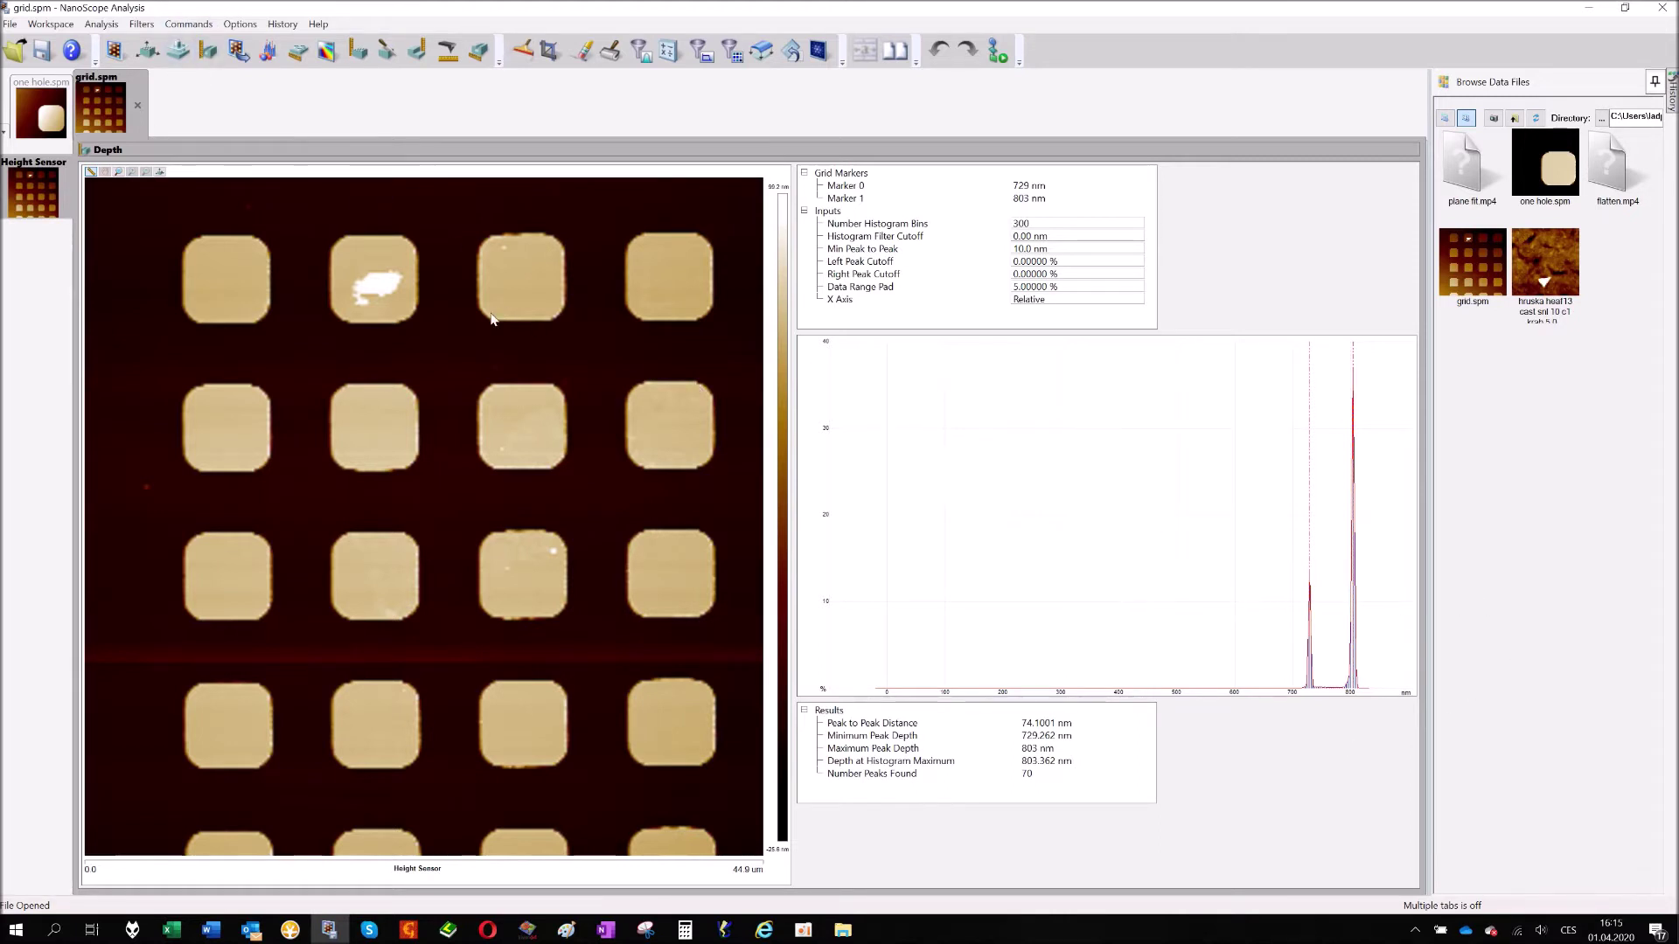
Step: Draw a box region around the three second-row squares for the depth histogram
right_click(390, 345)
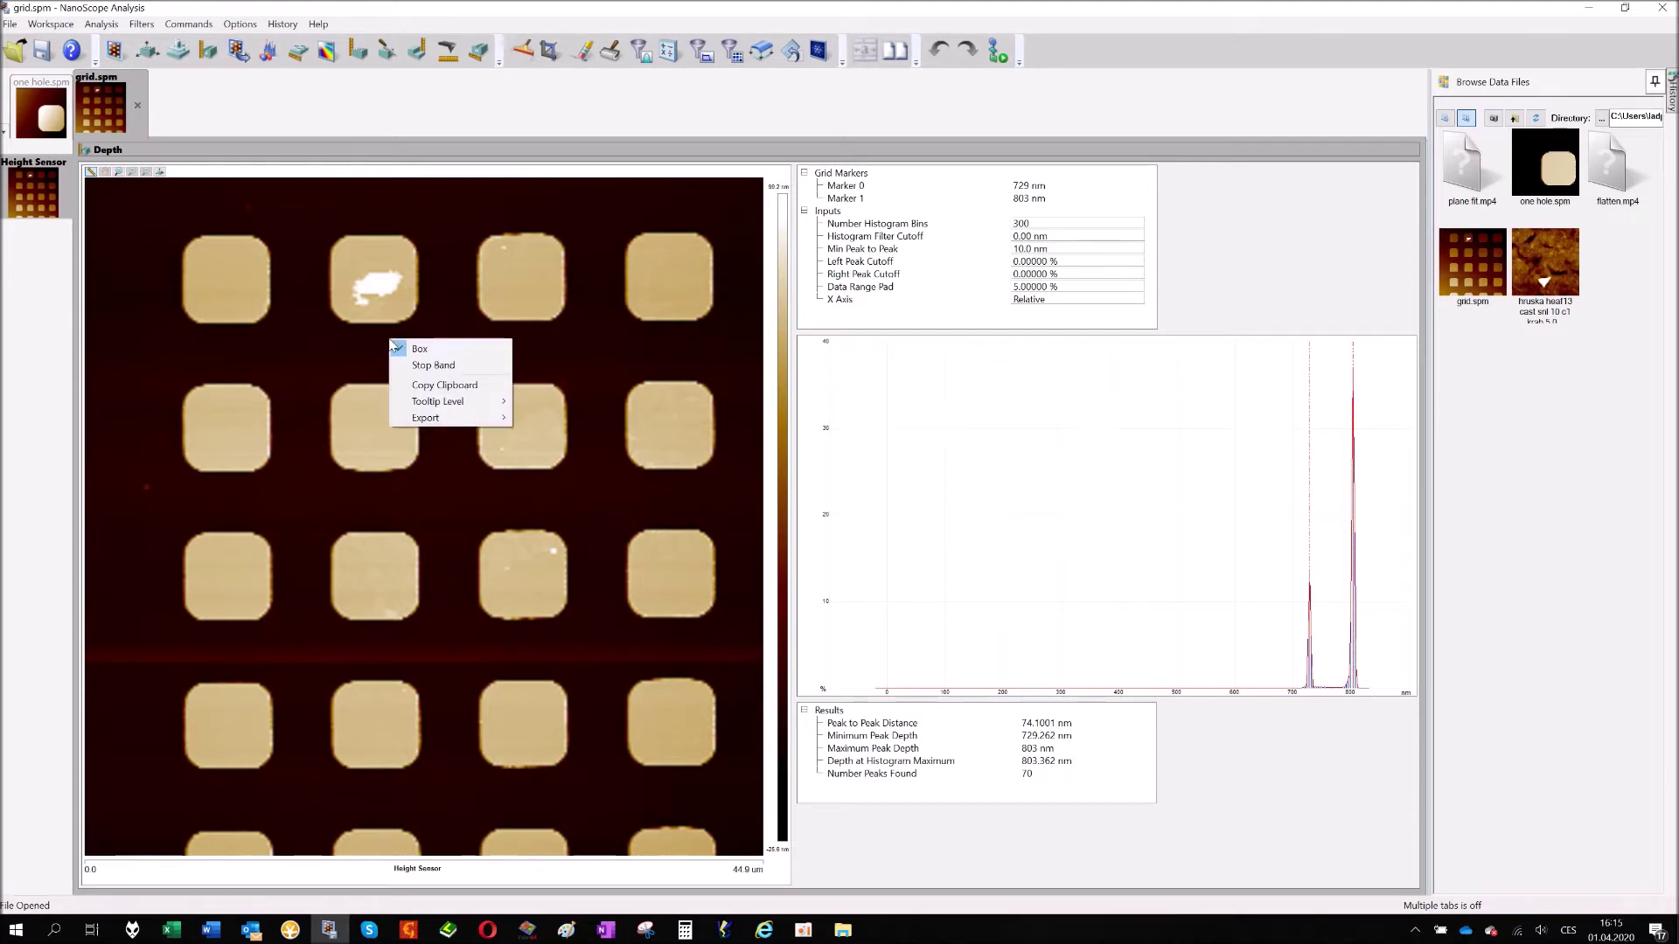
left_click(449, 350)
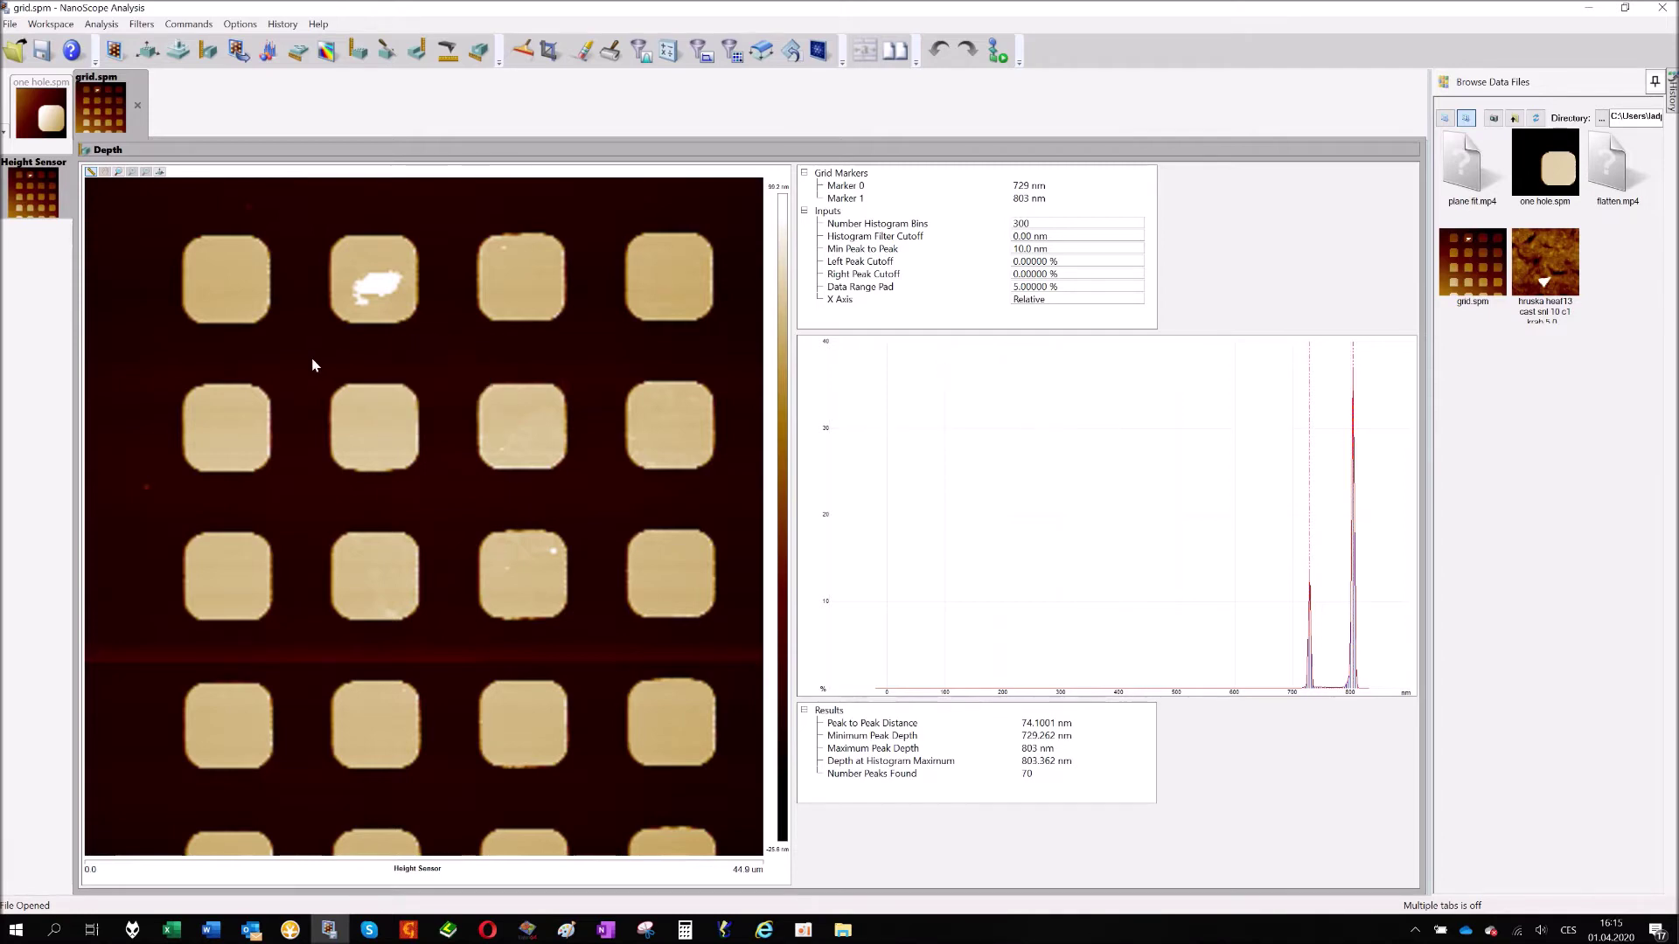
left_click_drag(314, 360, 736, 495)
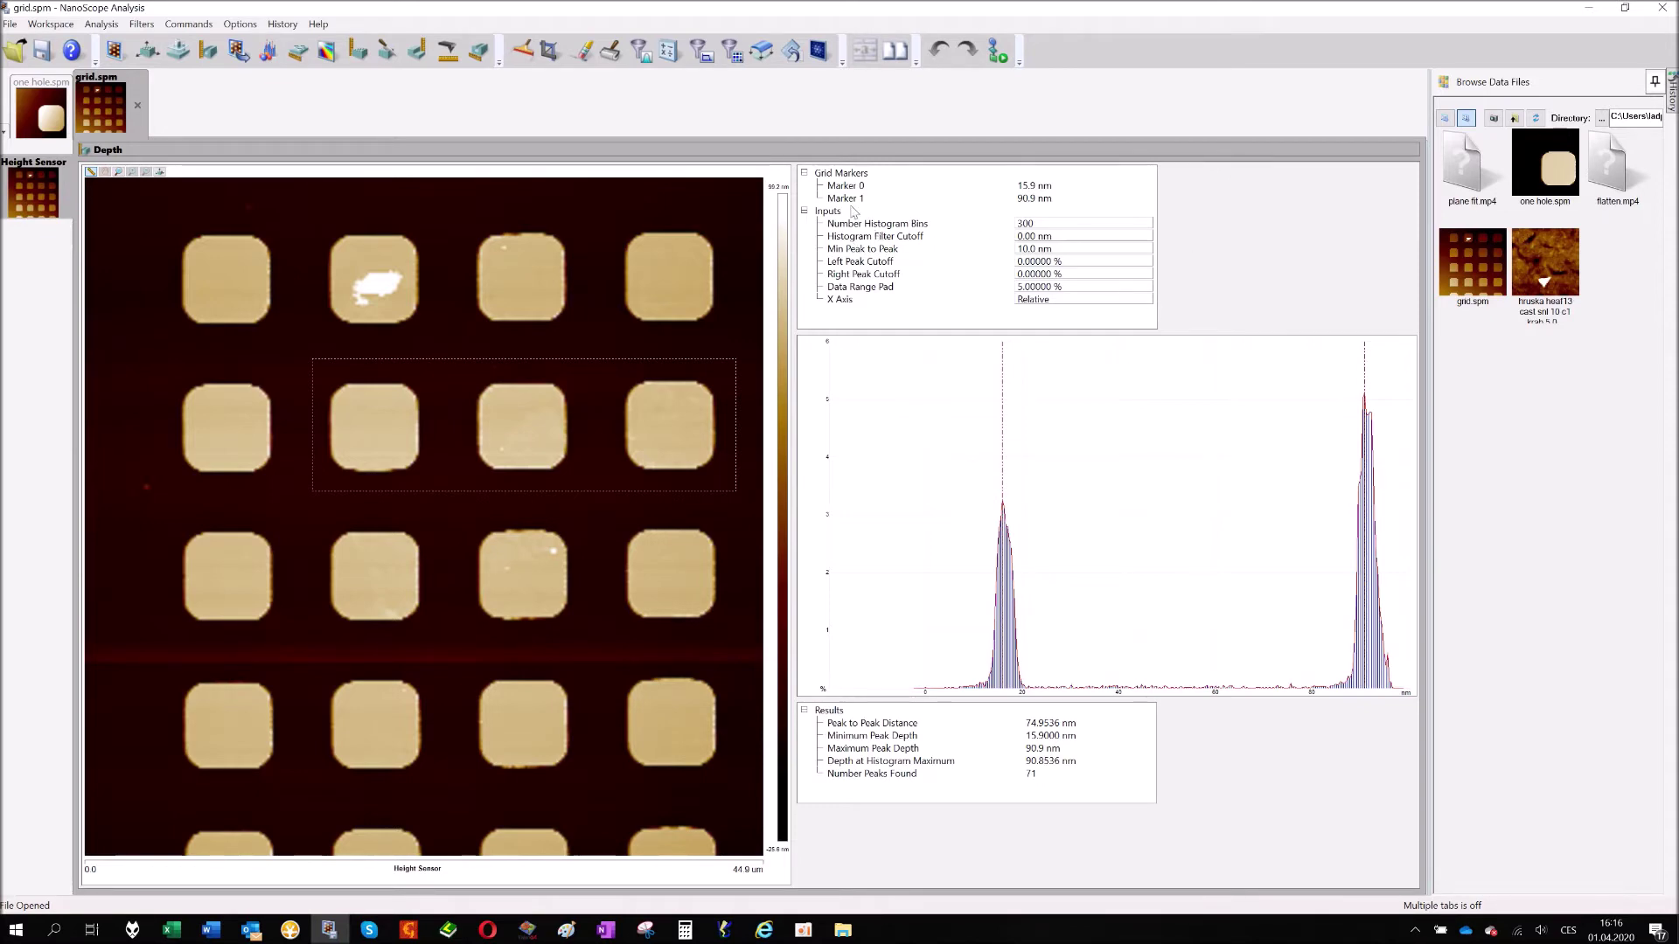
left_click(1087, 226)
type("20")
key("Return")
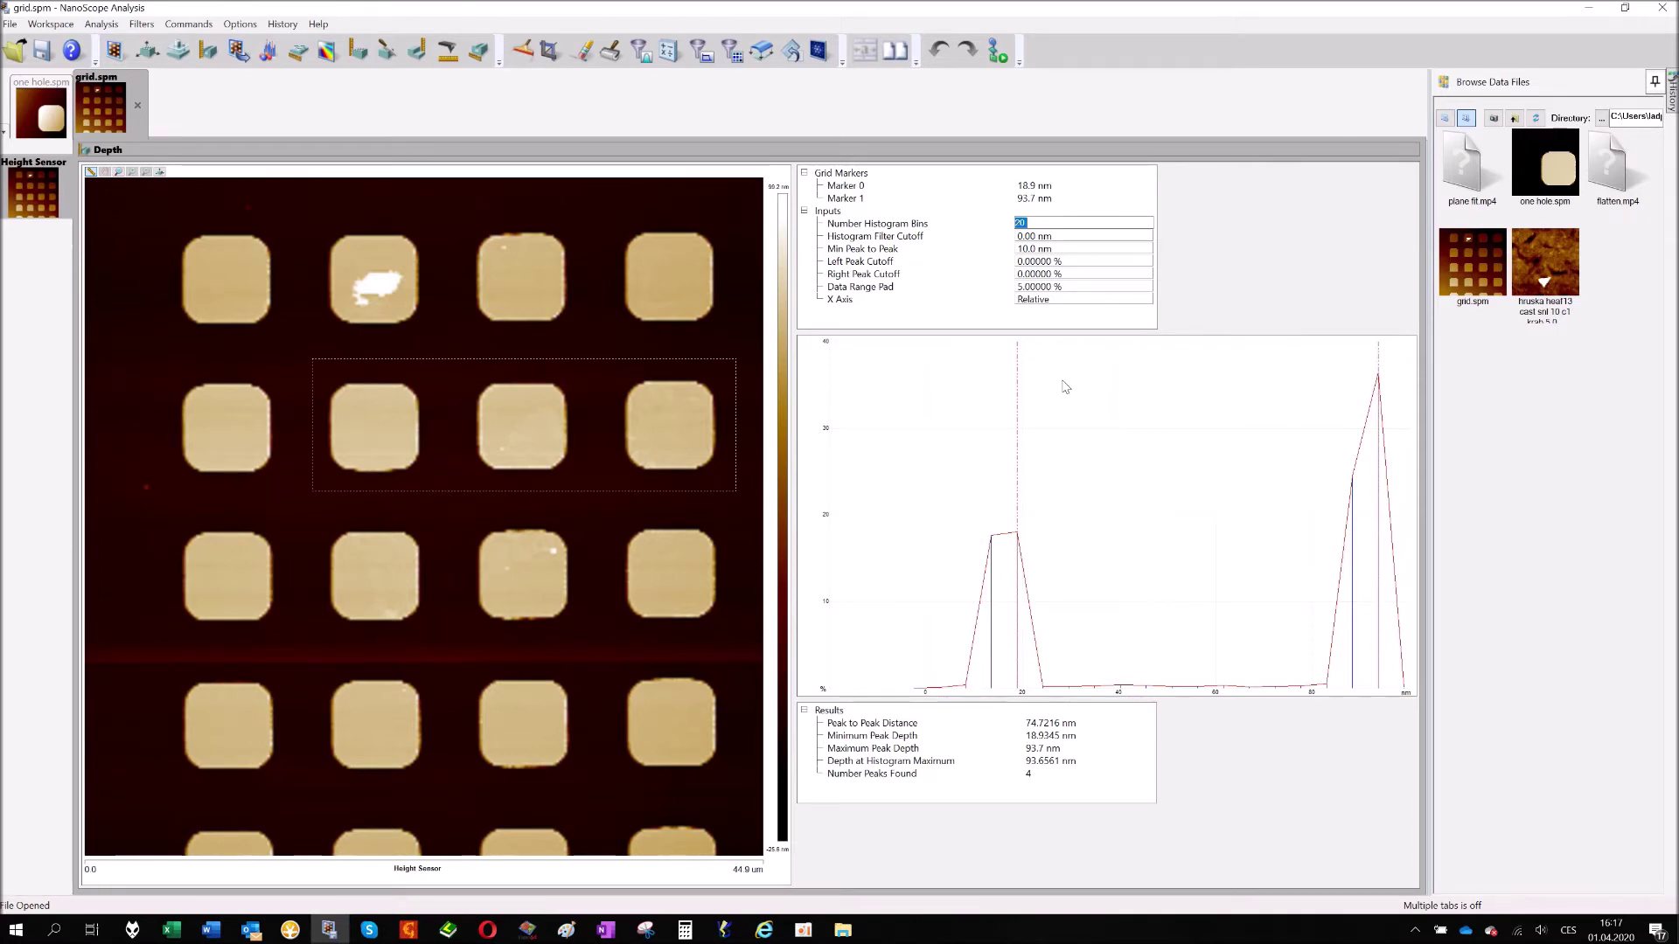
type("300")
key("Return")
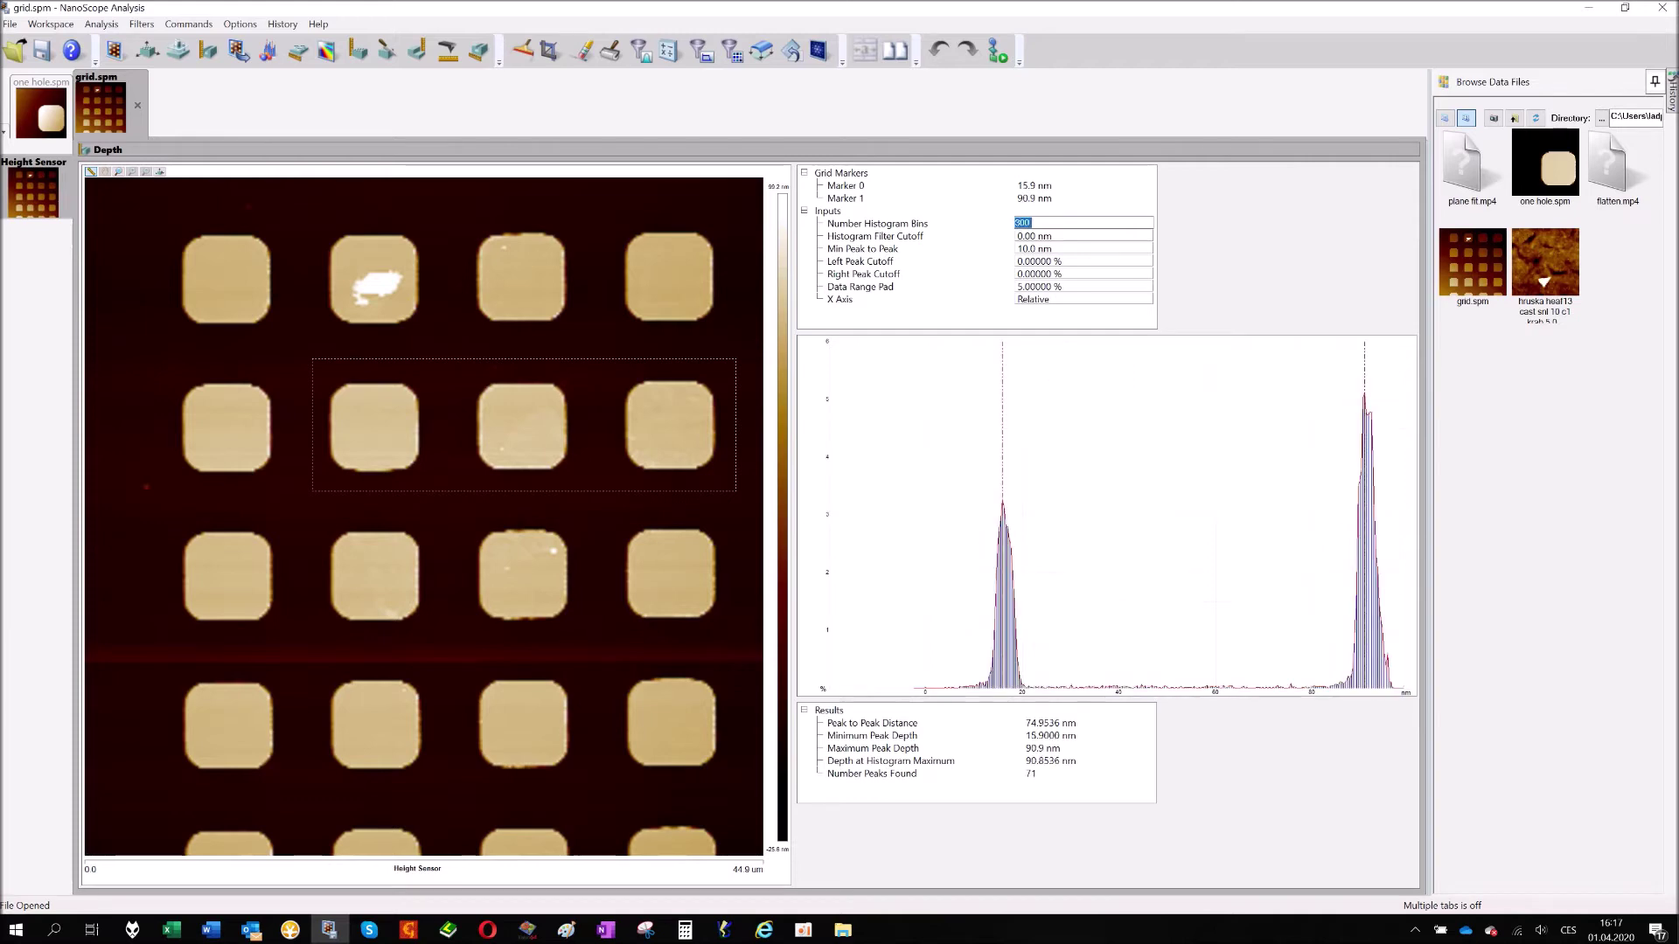
Step: Set the histogram filter cutoff to 20 nm, then lower it to 1 nm
left_click(1057, 236)
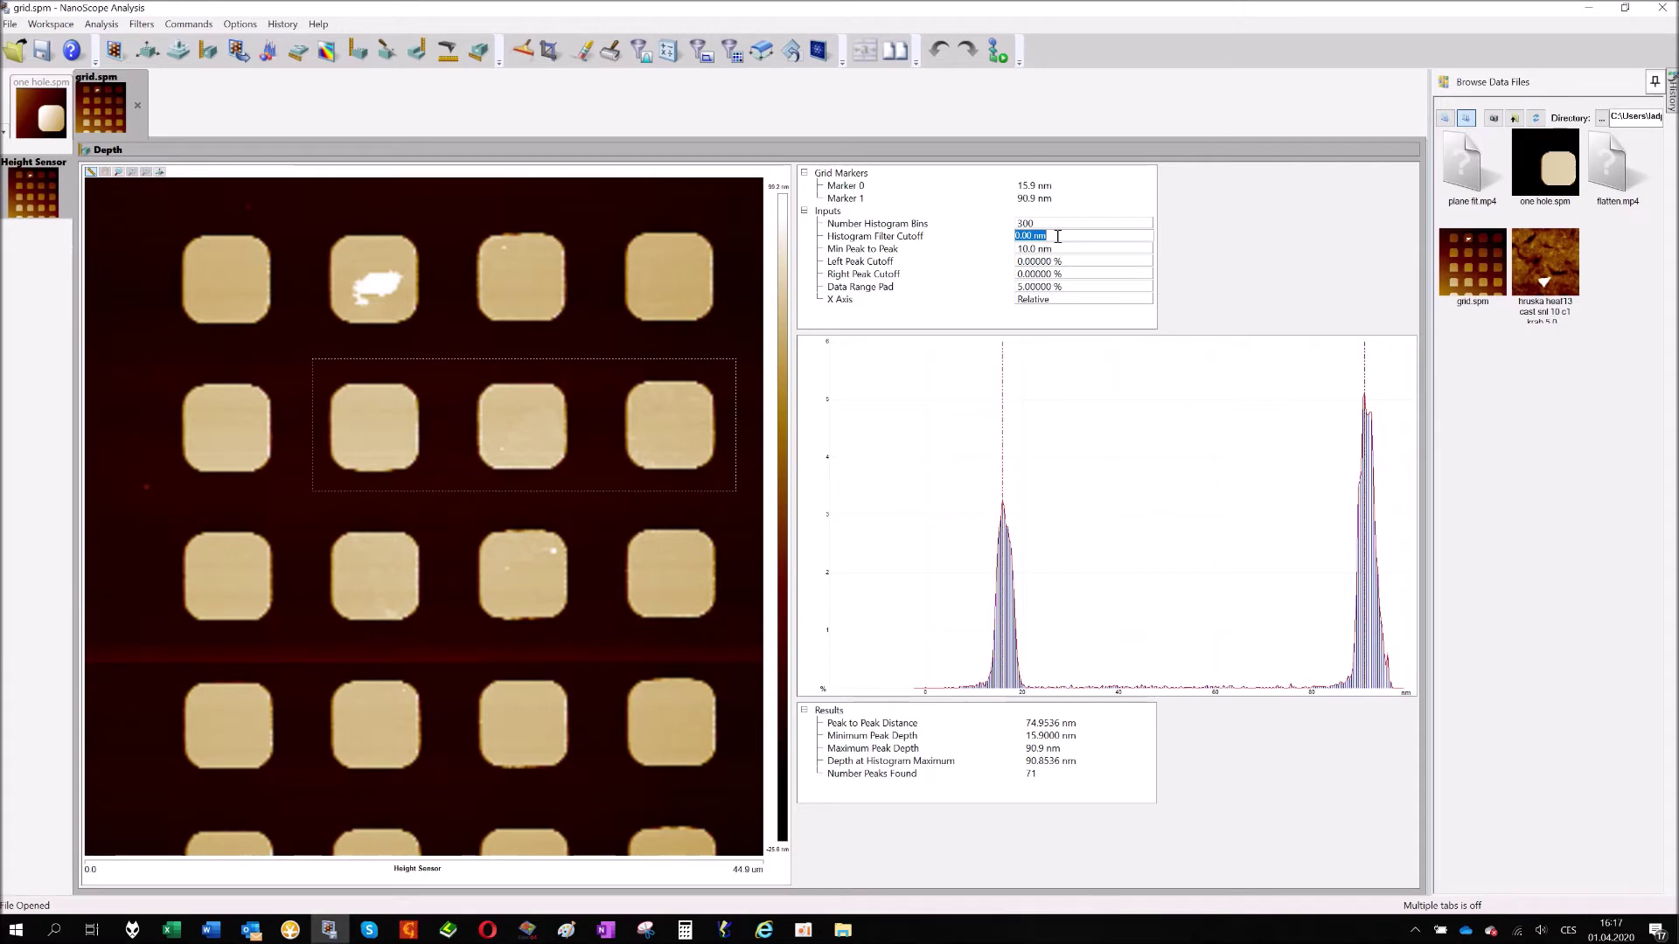
type("20")
key("Return")
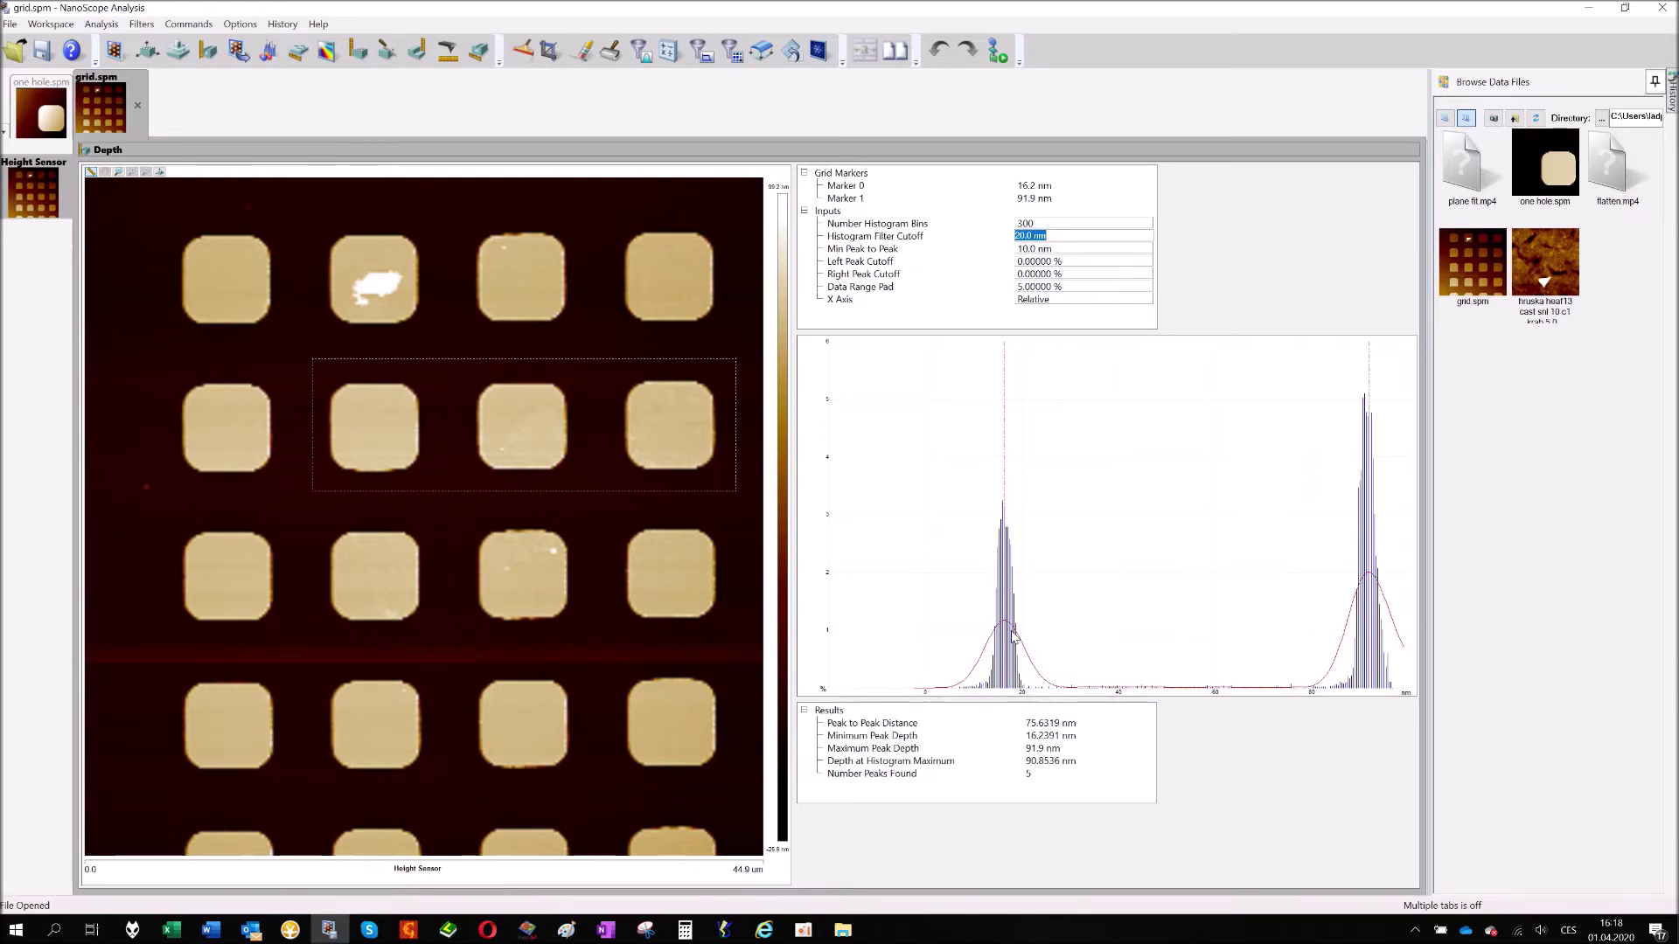
type("1")
key("Return")
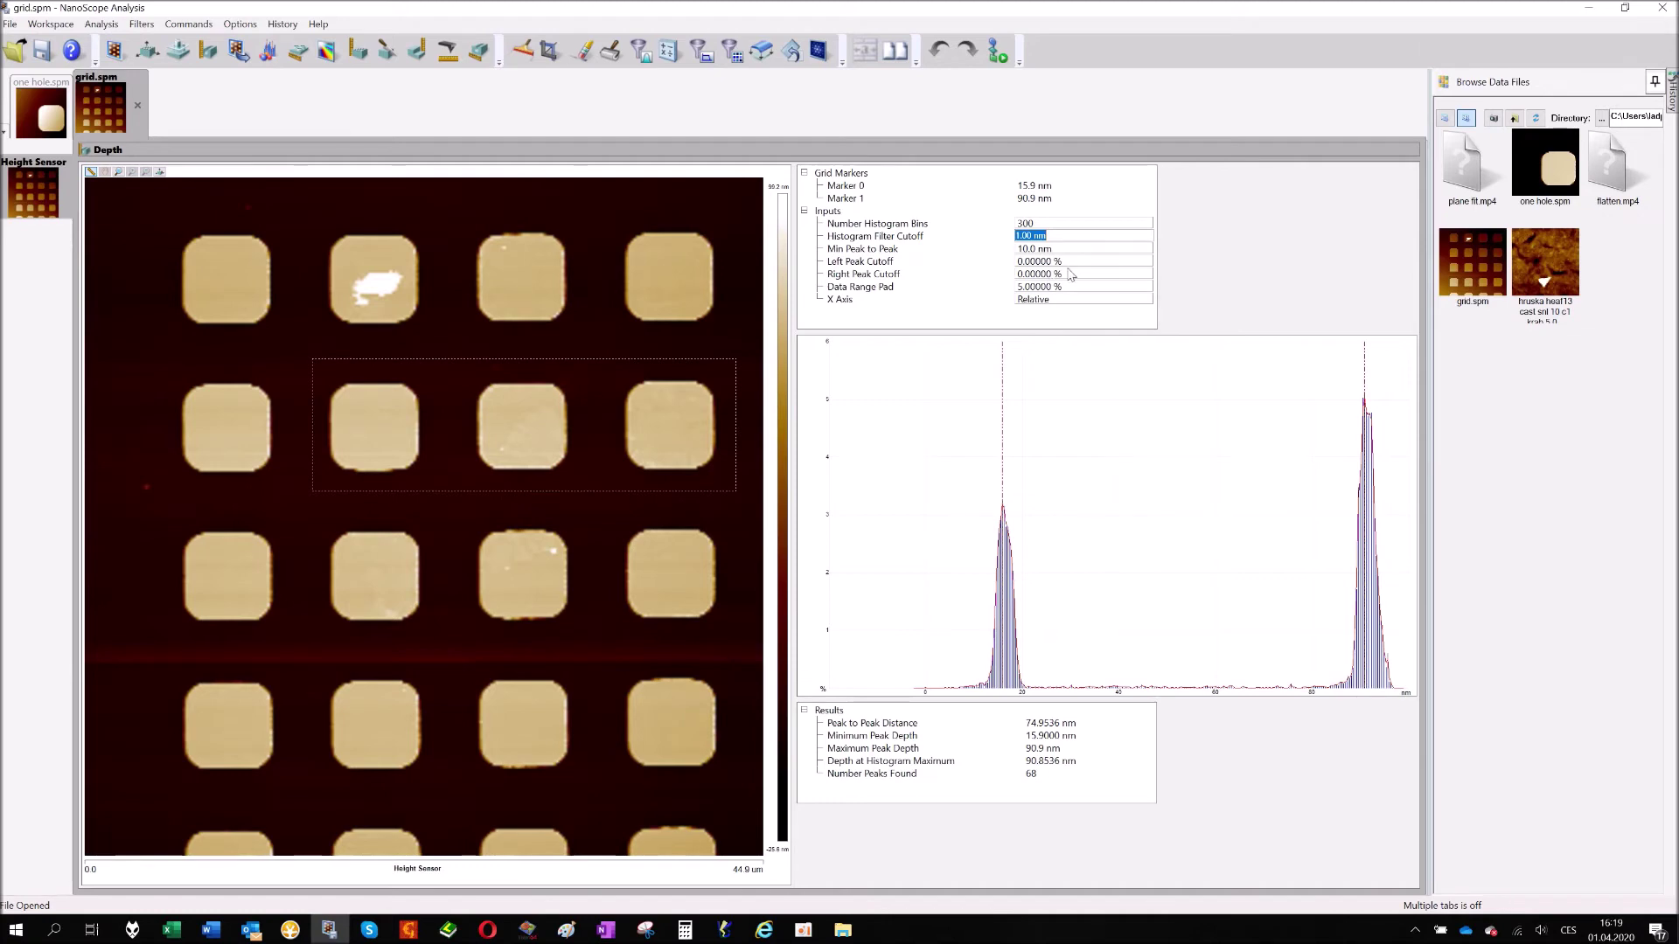
left_click(1085, 250)
type("1")
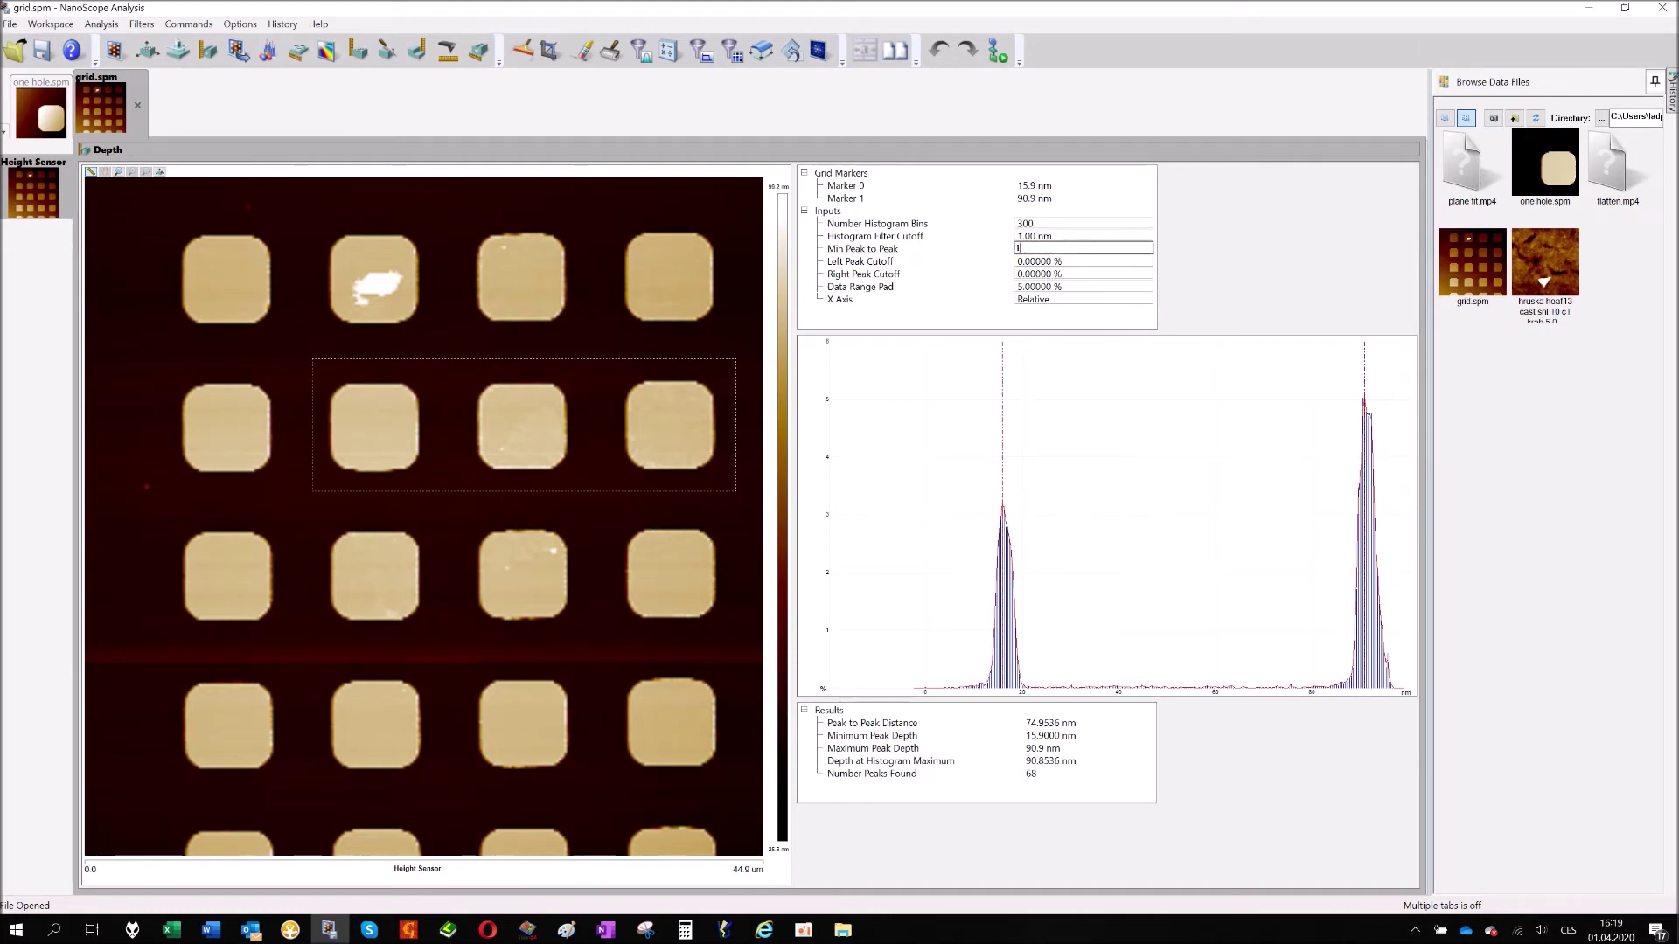
key("Return")
type("10")
key("Return")
left_click(1058, 262)
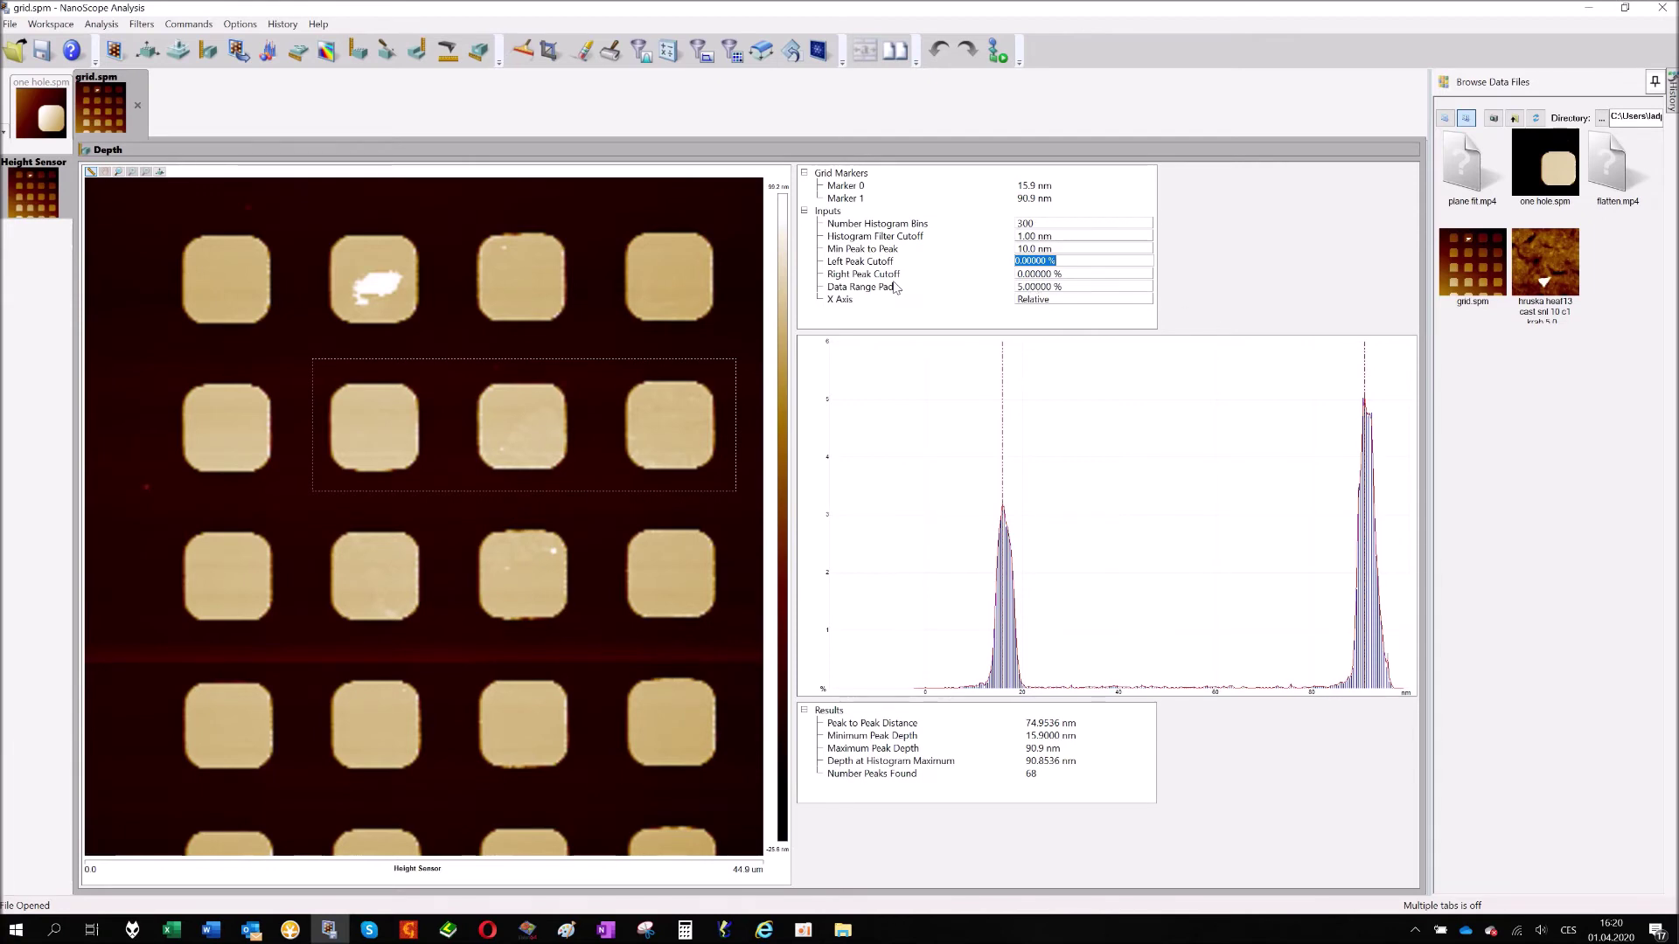
left_click(1049, 281)
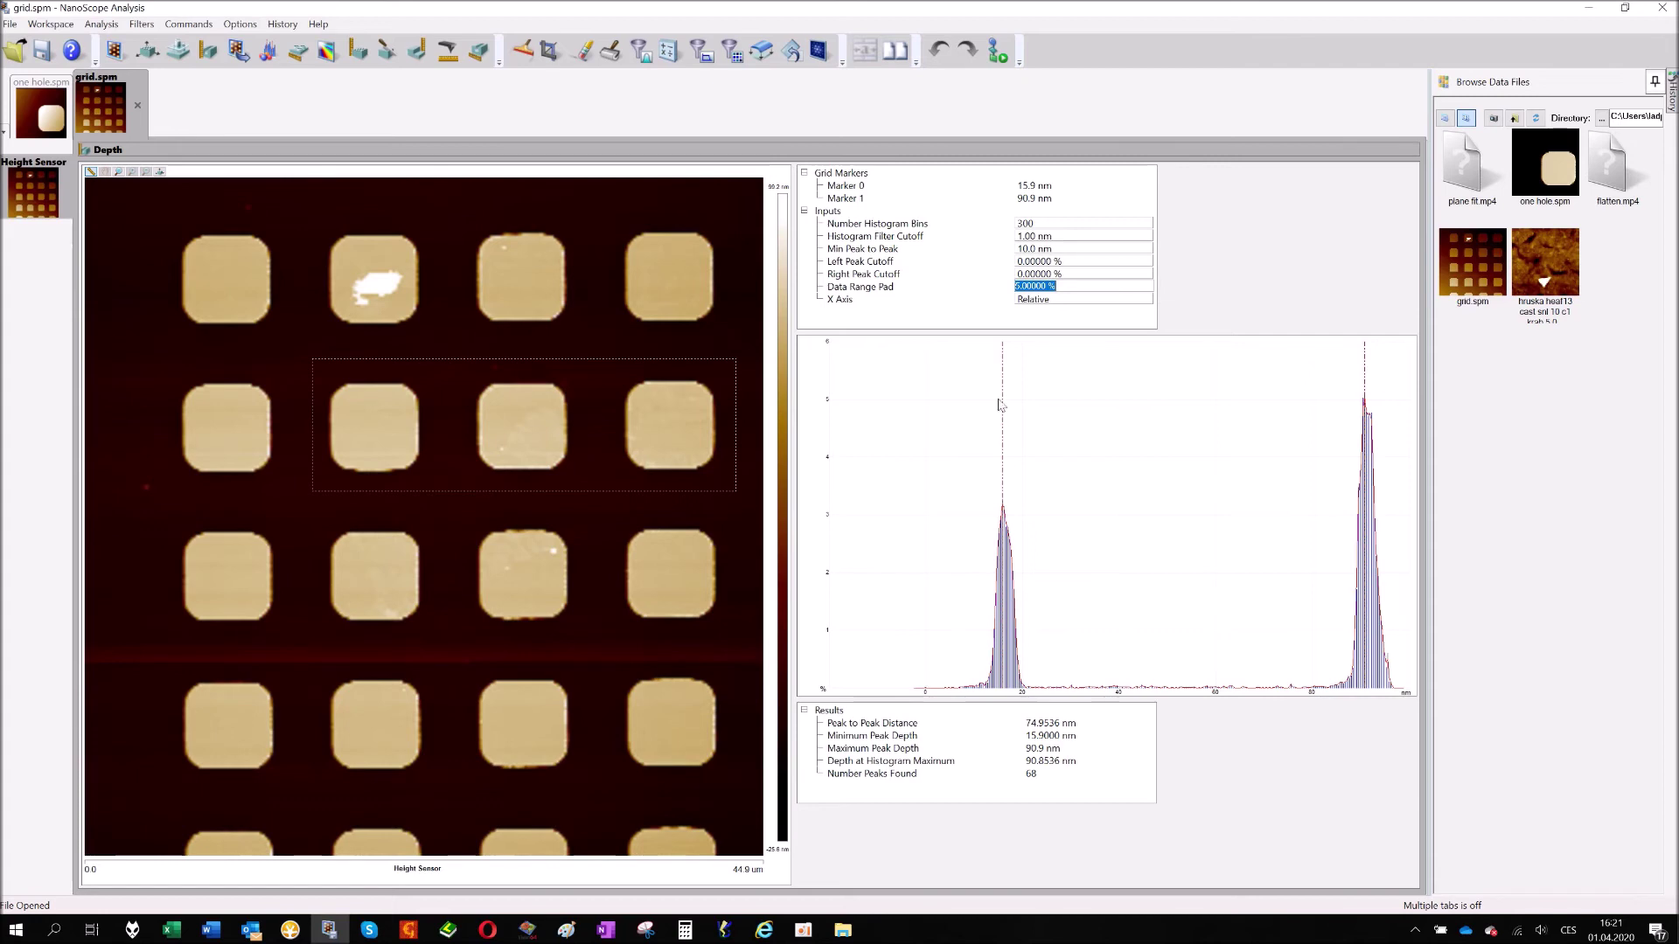
type("100")
key("Return")
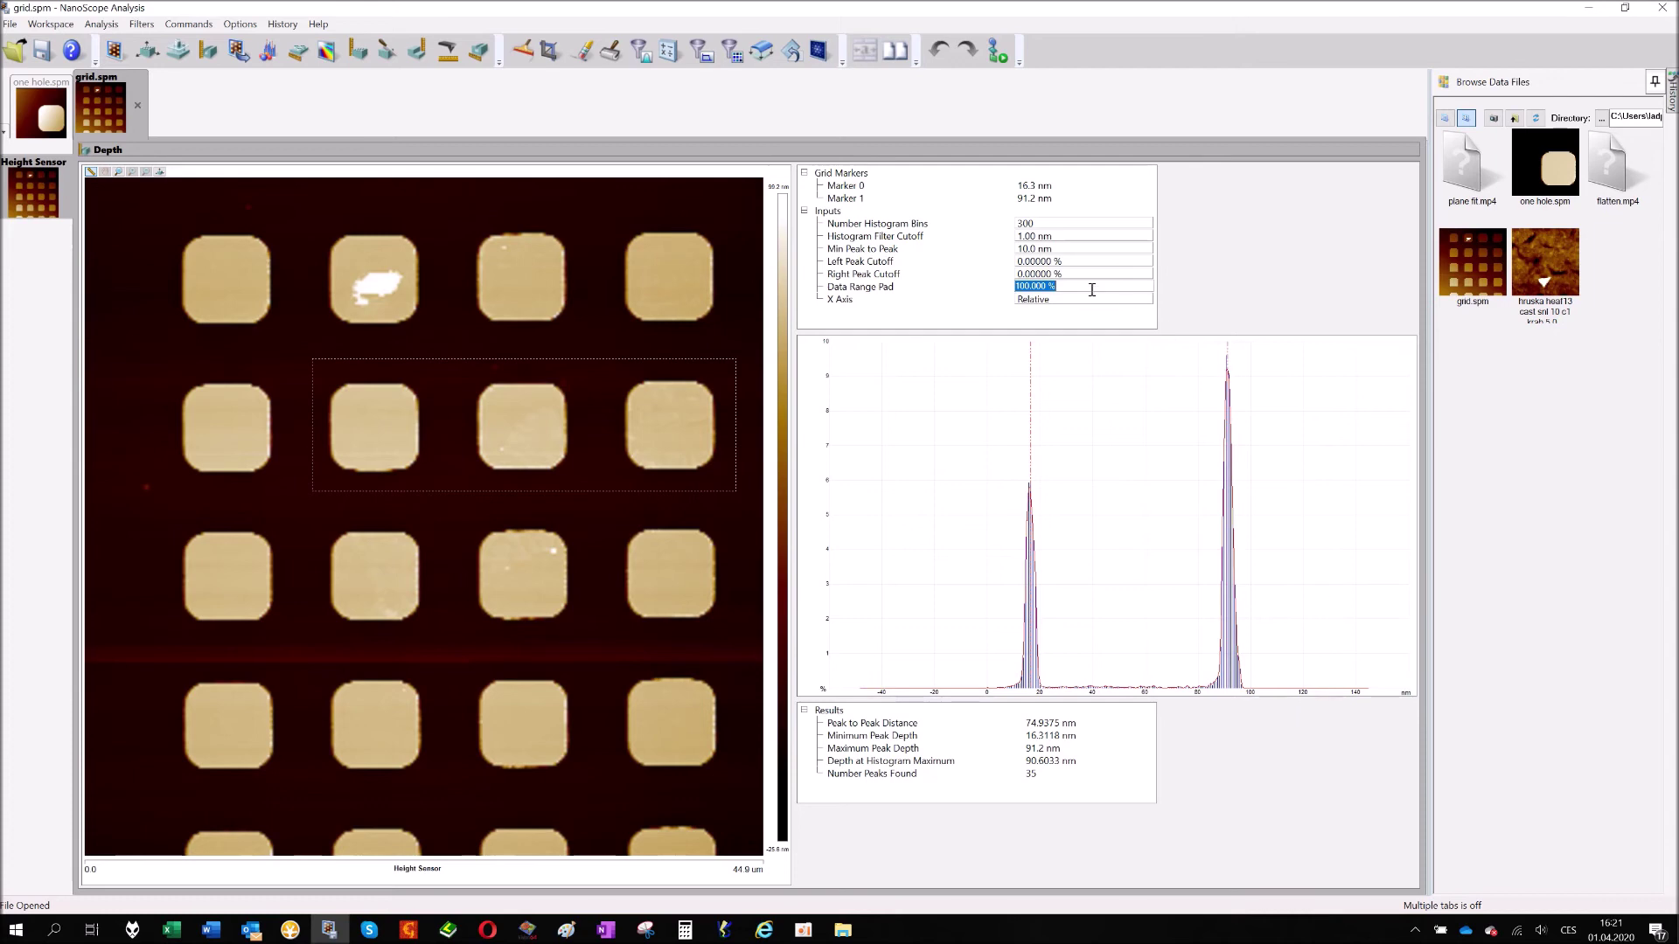
type("5")
key("Return")
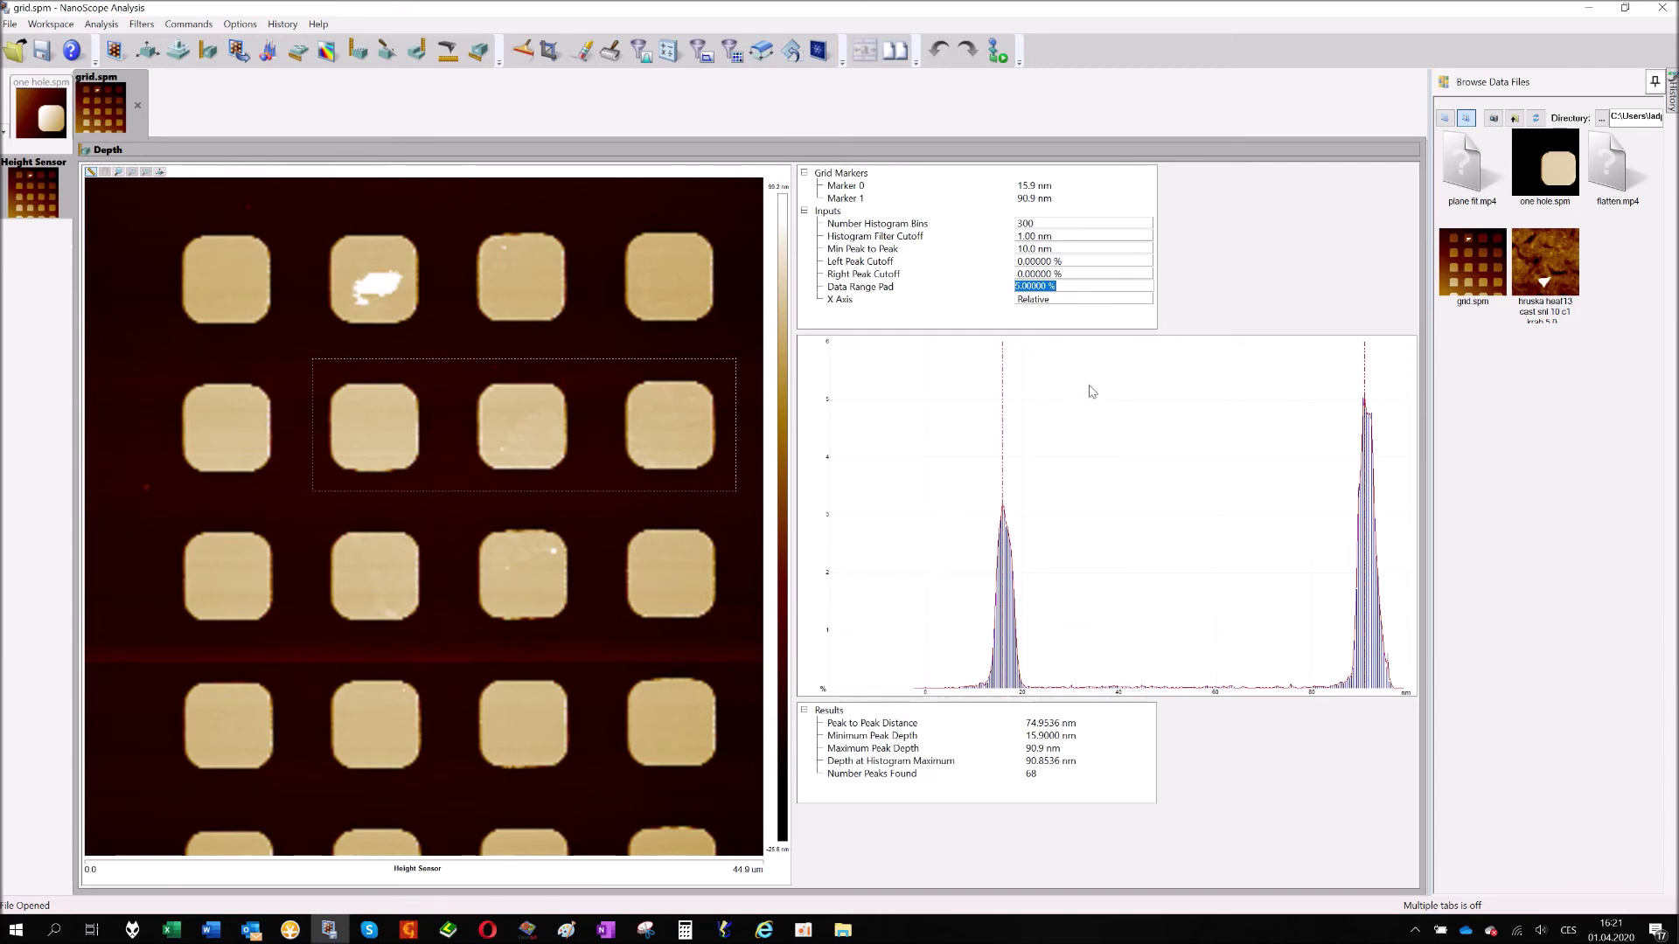
left_click(1091, 300)
left_click(1091, 300)
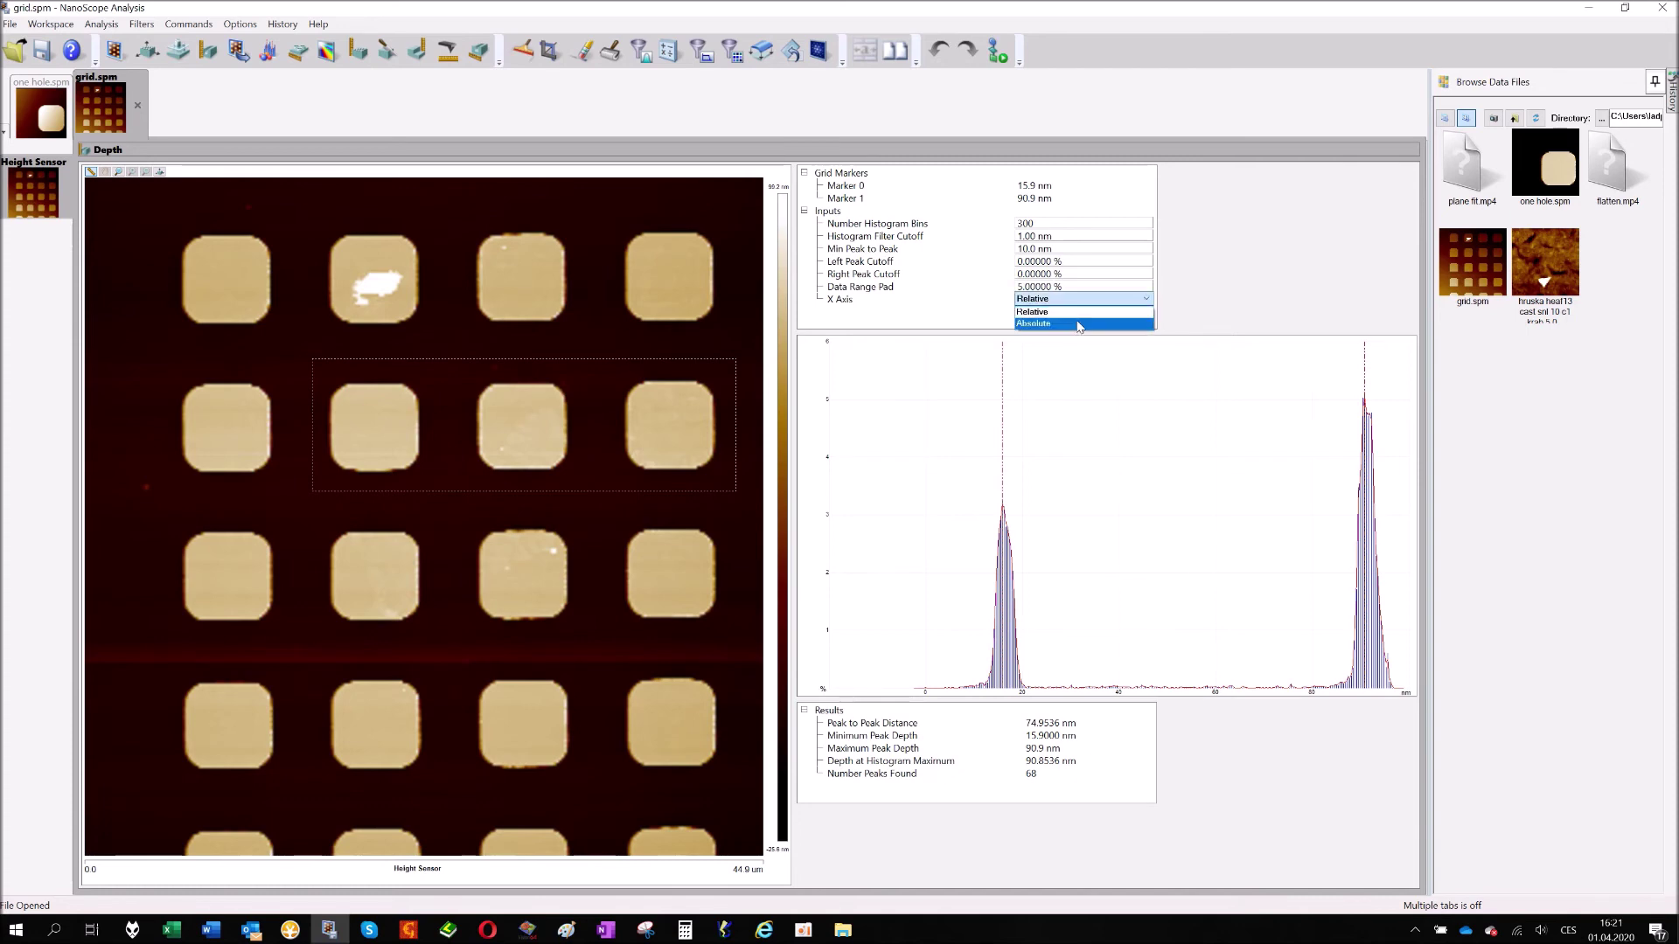
left_click(1080, 323)
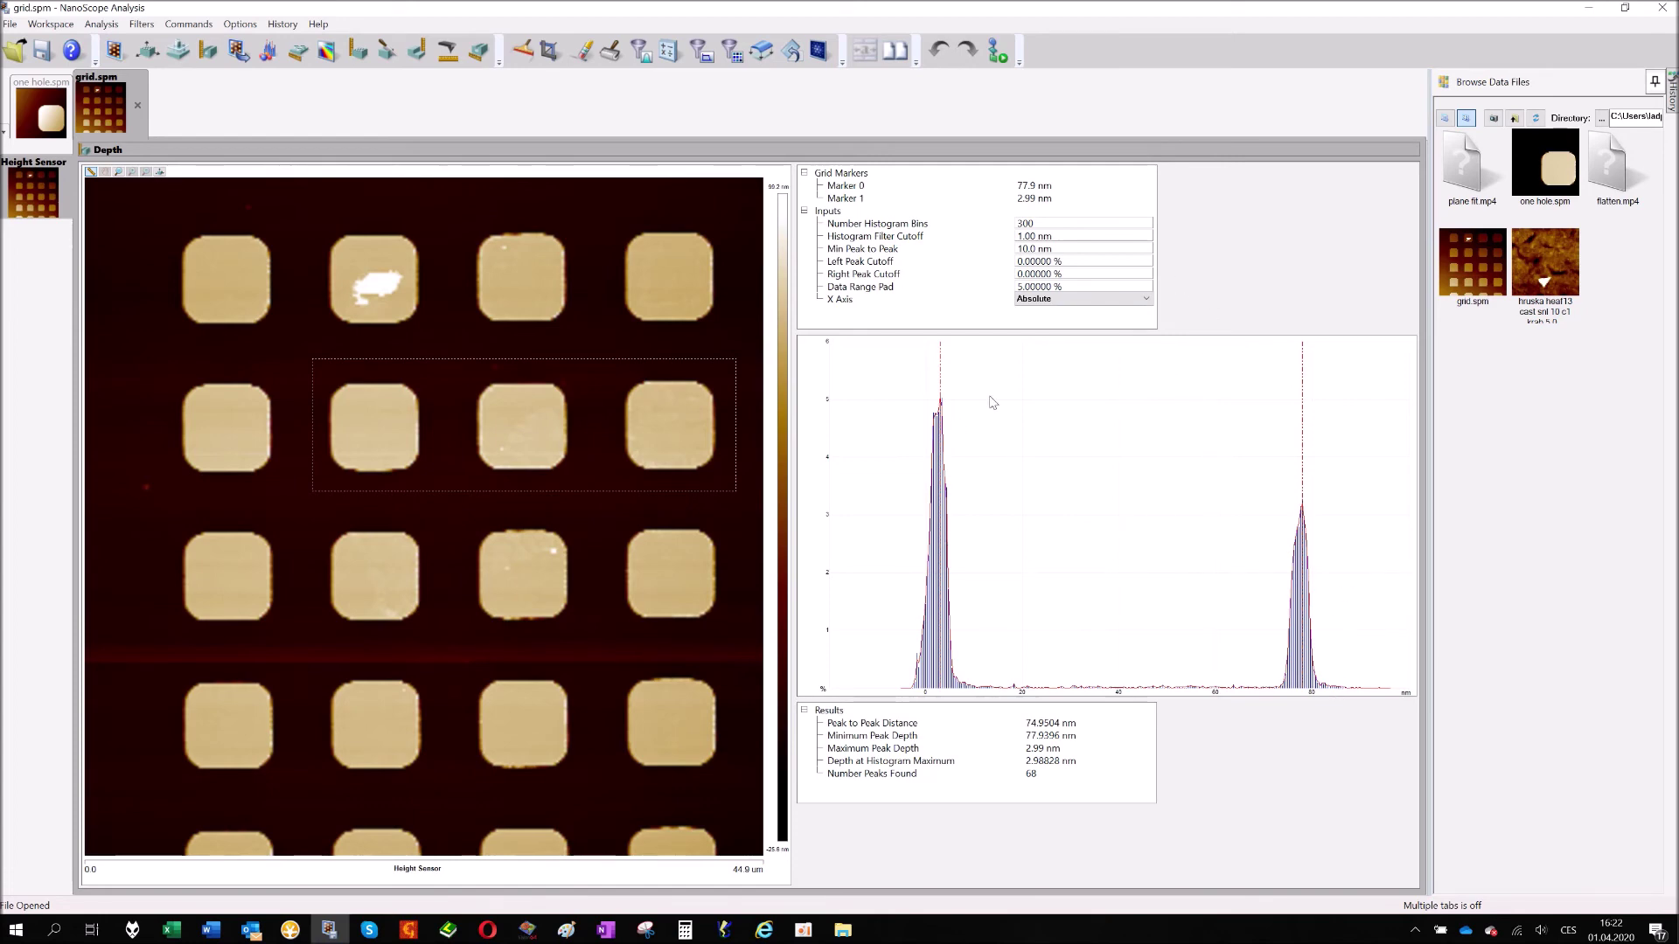
left_click(1126, 301)
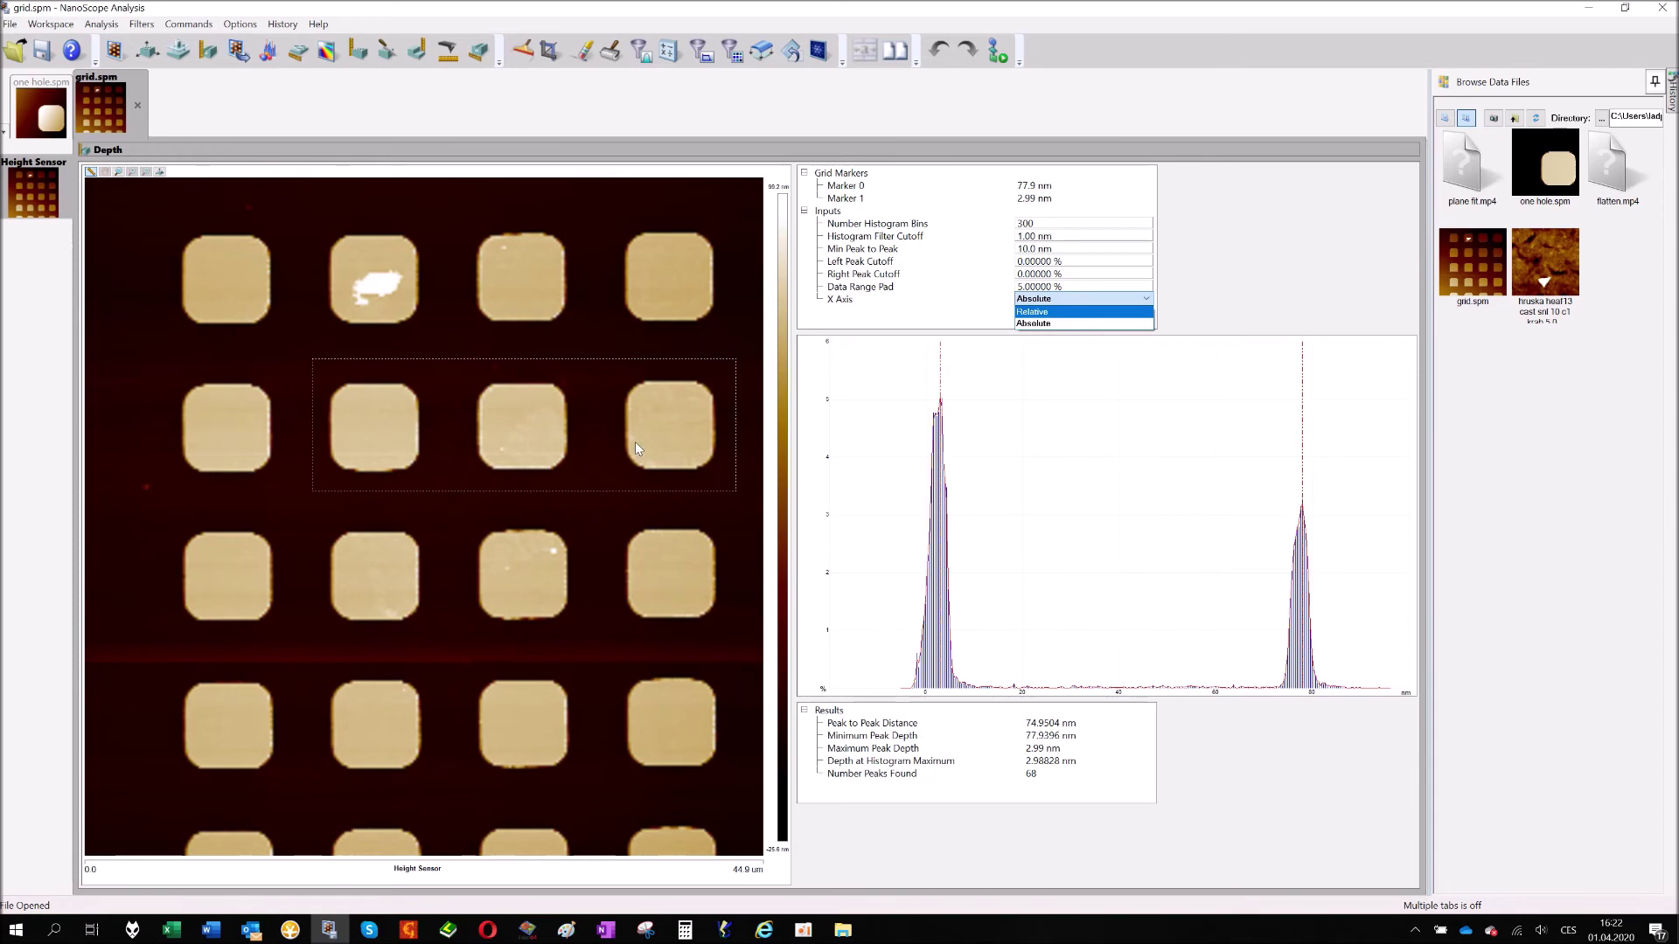
left_click(1034, 312)
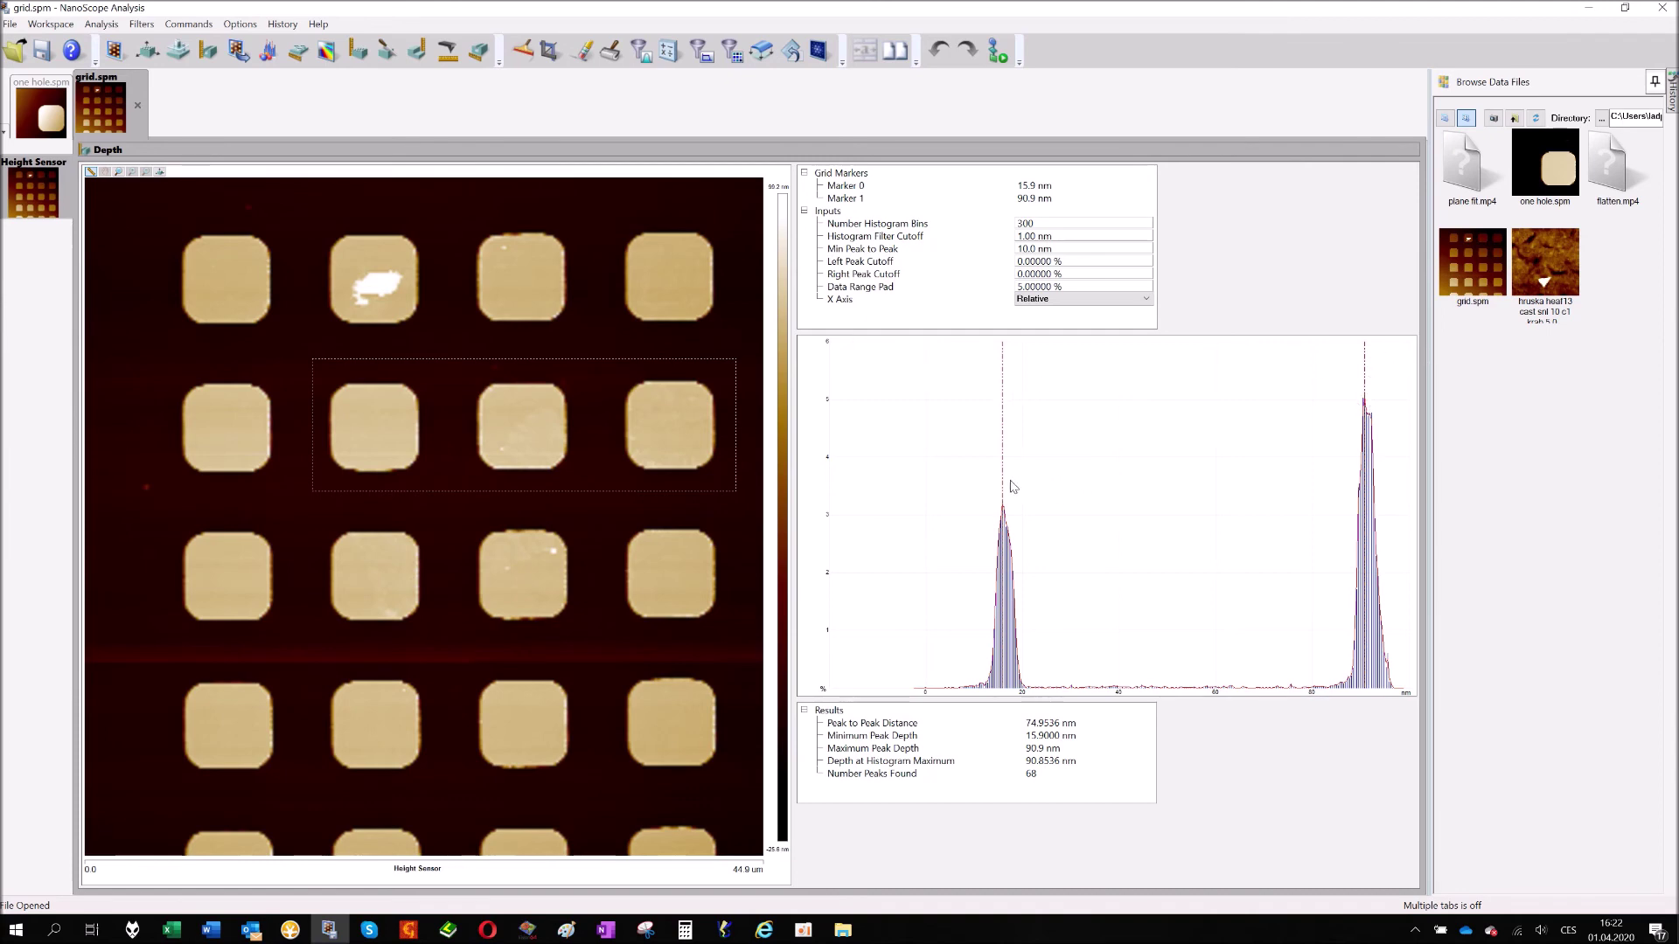
Step: Move Marker 0 right to about 23.7 nm, giving a 67.1479 nm peak-to-peak distance
left_click_drag(1002, 485, 1040, 485)
mouse_move(401, 480)
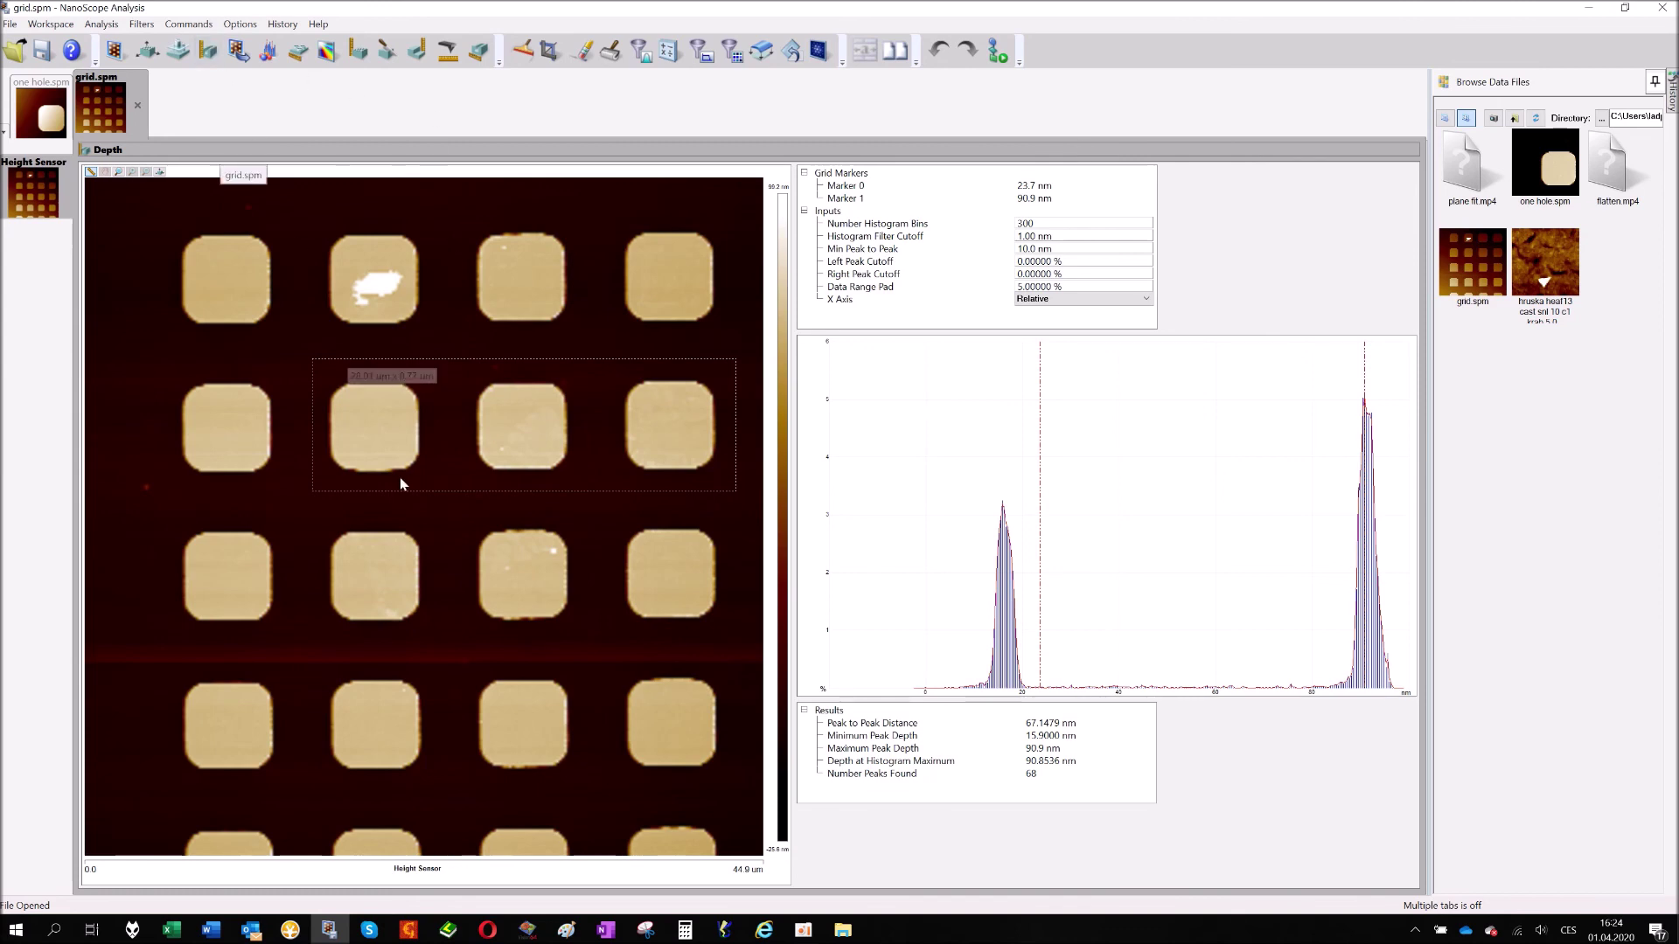